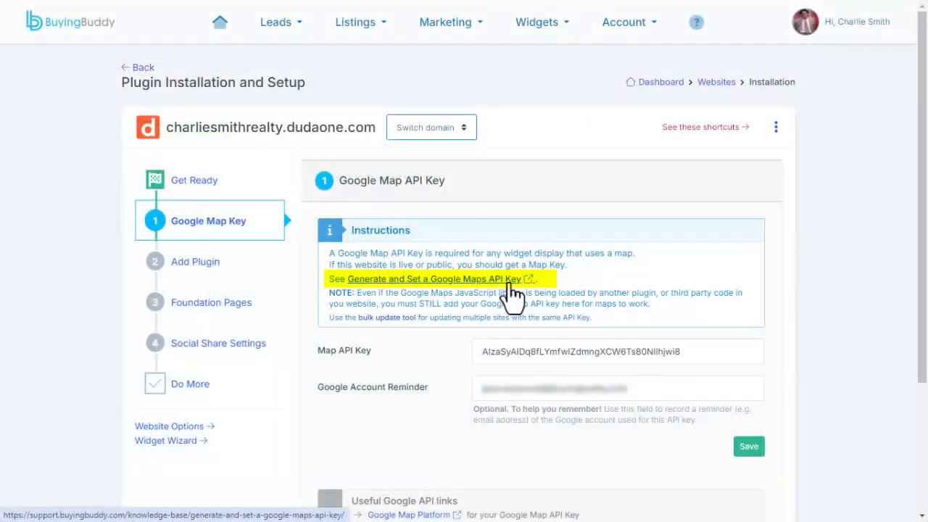
- Copy the full JavaScript plugin code block from the Add Plugin stage of the Buying Buddy installation
left_click(240, 264)
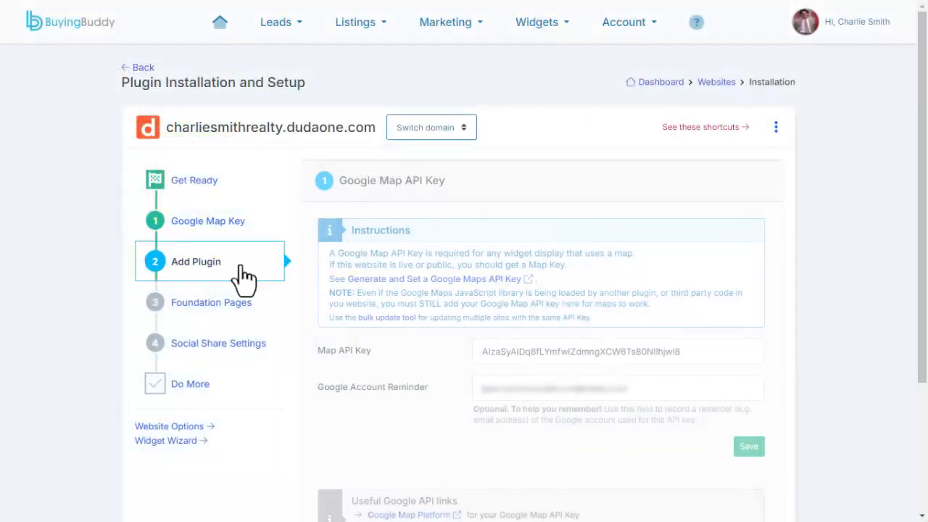
left_click_drag(920, 291, 915, 366)
left_click(752, 354)
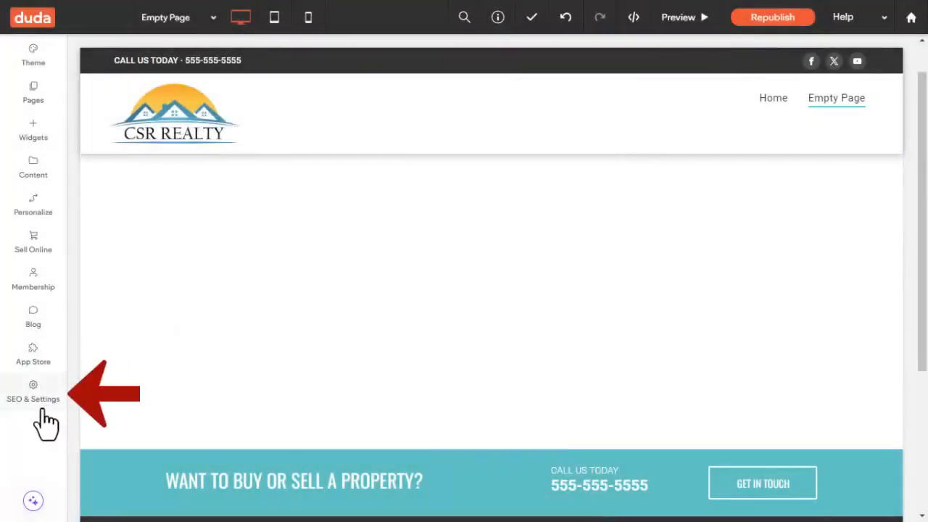
- In the Duda editor, paste the plugin code, including its Maps API key, into the site's Head HTML and save despite the performance impact
left_click(41, 408)
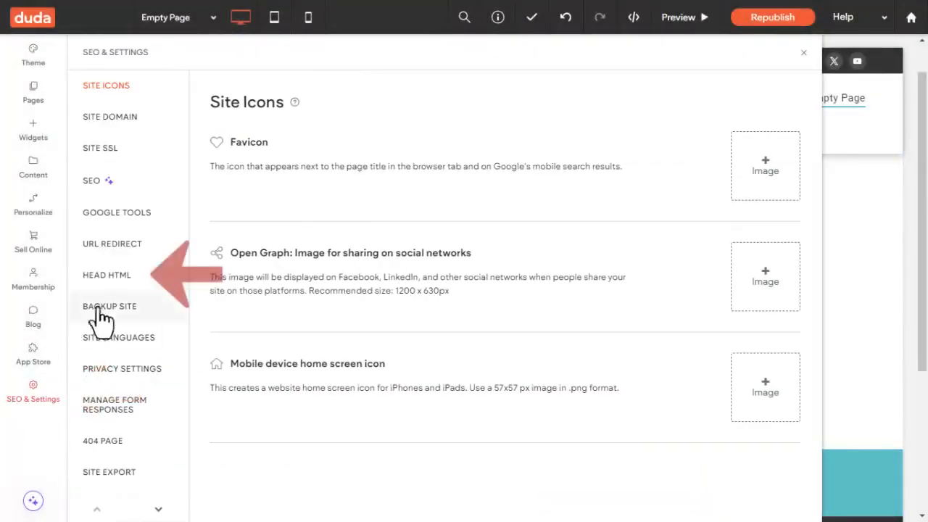
left_click(114, 280)
scroll(401, 375, "down", 3)
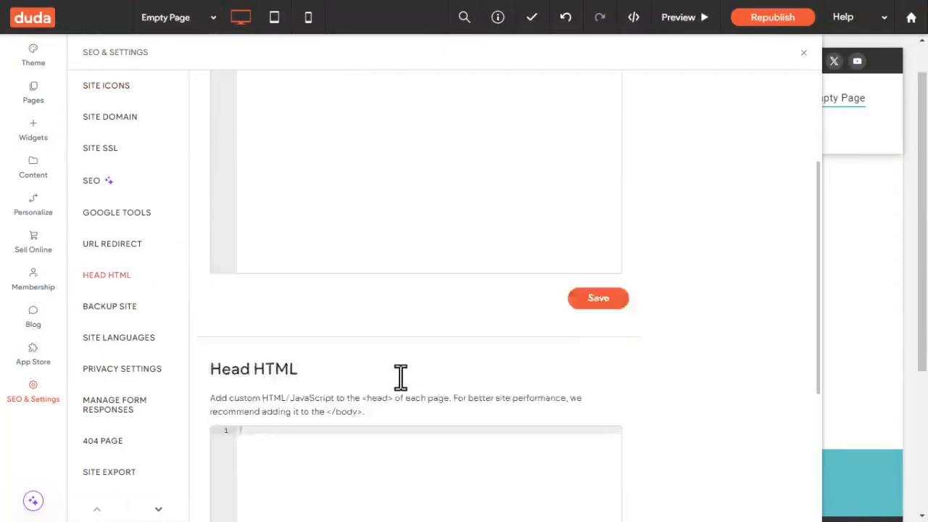
scroll(400, 376, "down", 3)
key("ctrl+v")
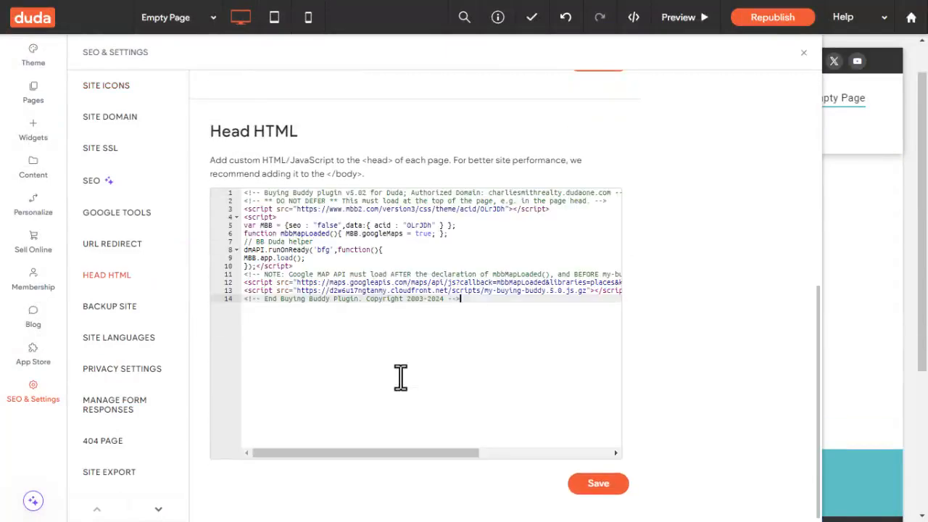
left_click(601, 483)
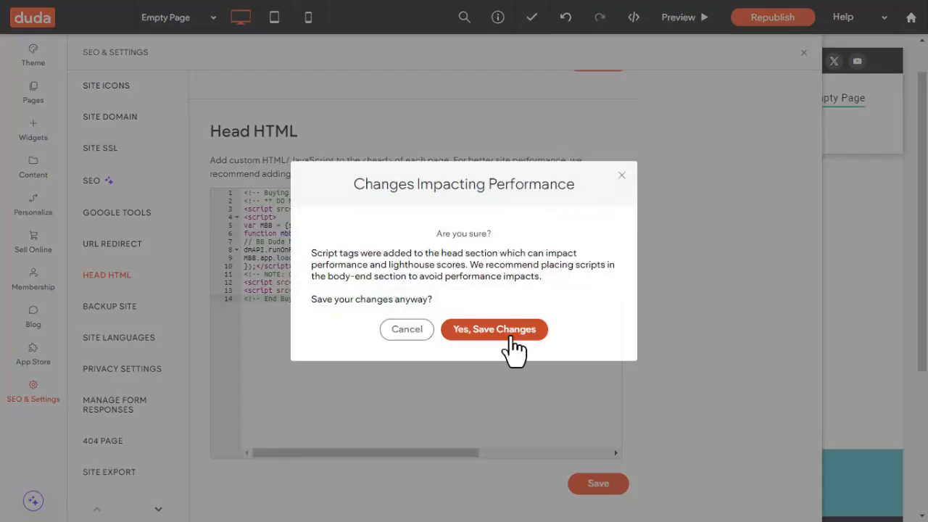
left_click(510, 338)
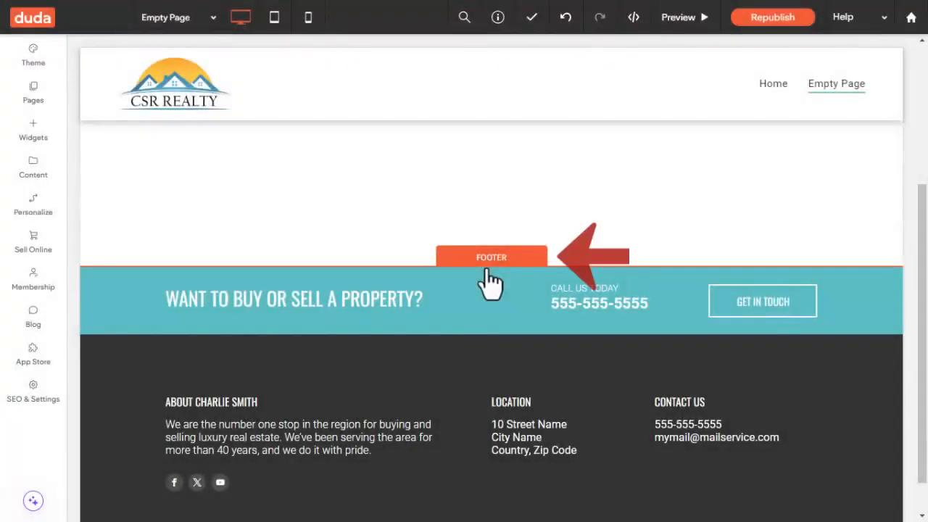
- Add an HTML widget at the end of the footer and fill it with Buying Buddy's disclaimer code <div id="MBBv3_Disclaimer"></div>
left_click(36, 132)
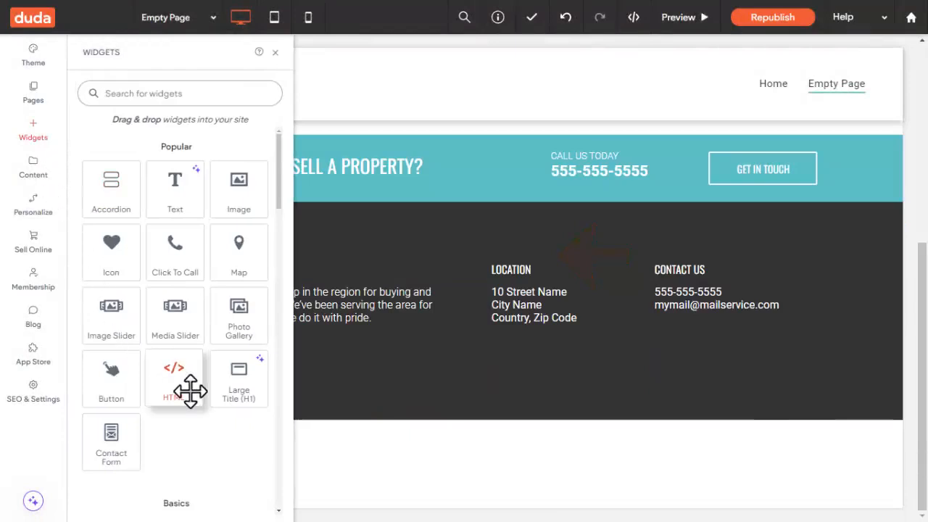
left_click_drag(190, 392, 498, 468)
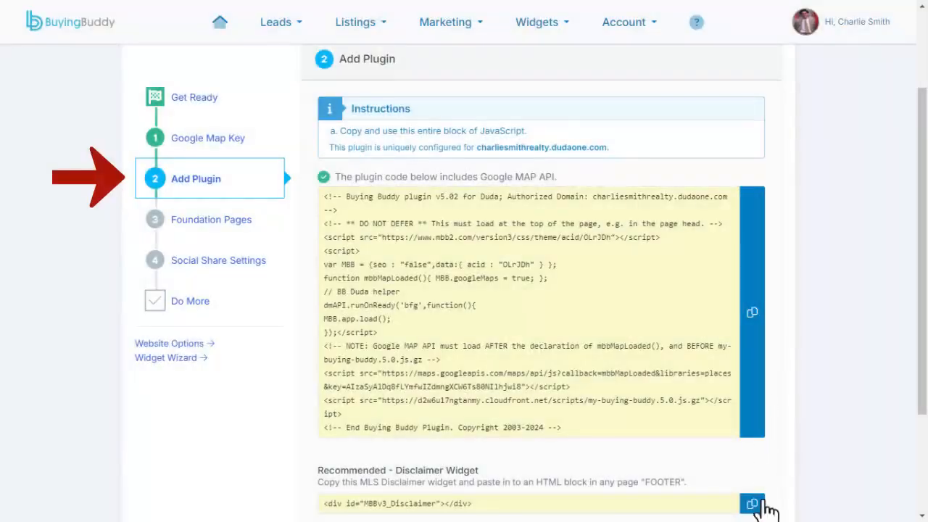
left_click(764, 507)
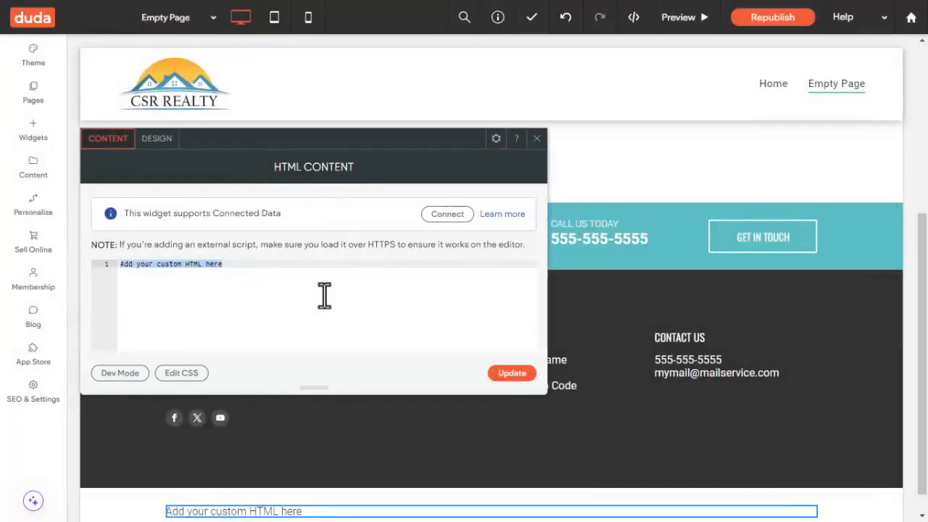
key("ctrl+v")
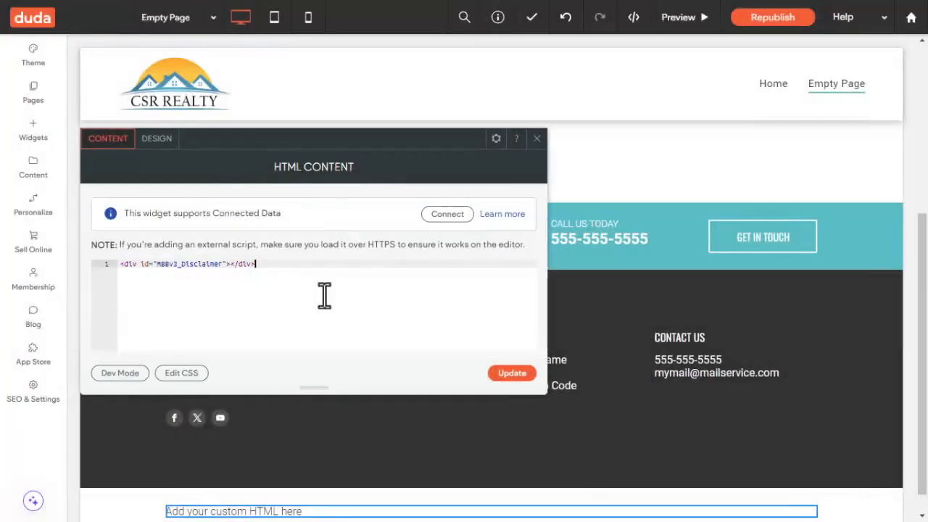
left_click(527, 380)
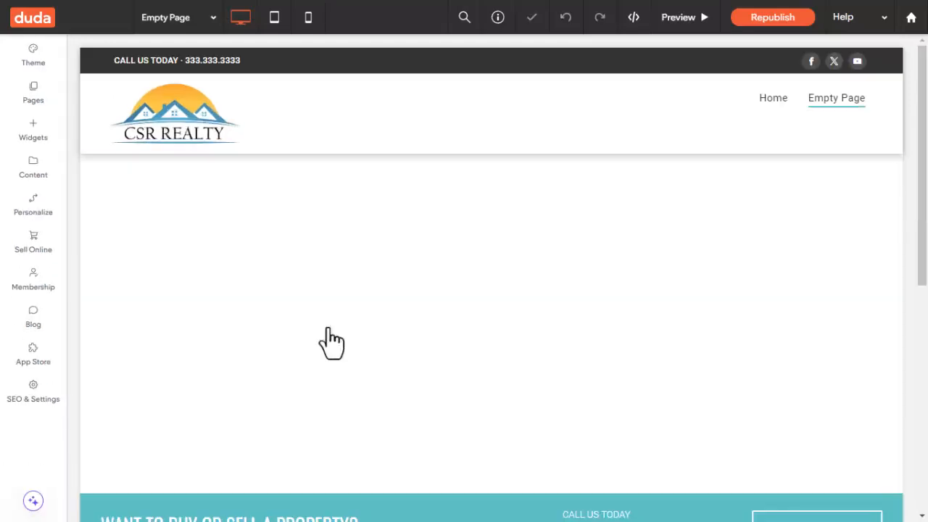
scroll(334, 338, "down", 10)
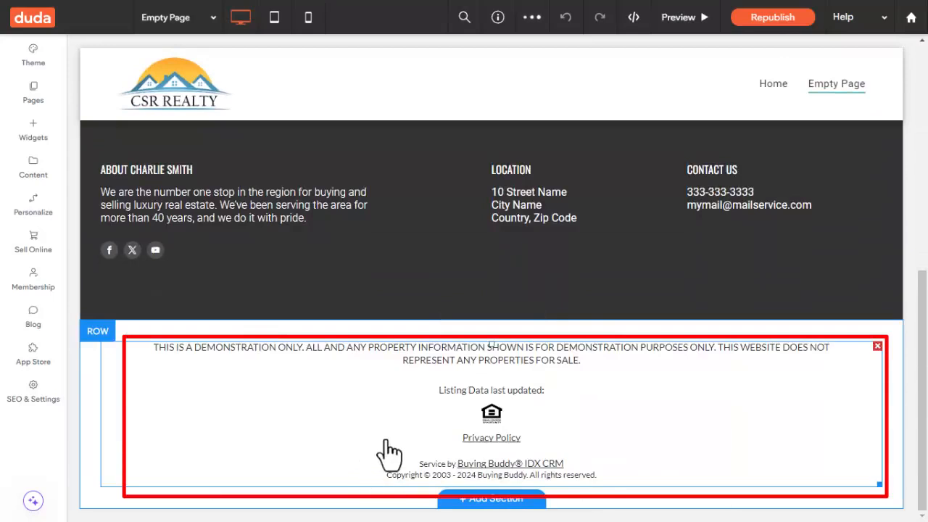
- Add an empty page named Results to the site
left_click(32, 93)
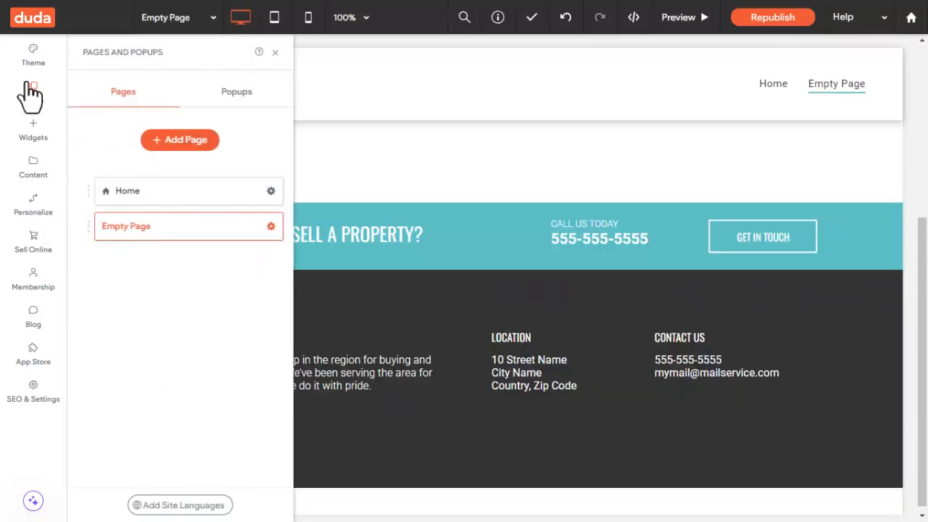
left_click(181, 142)
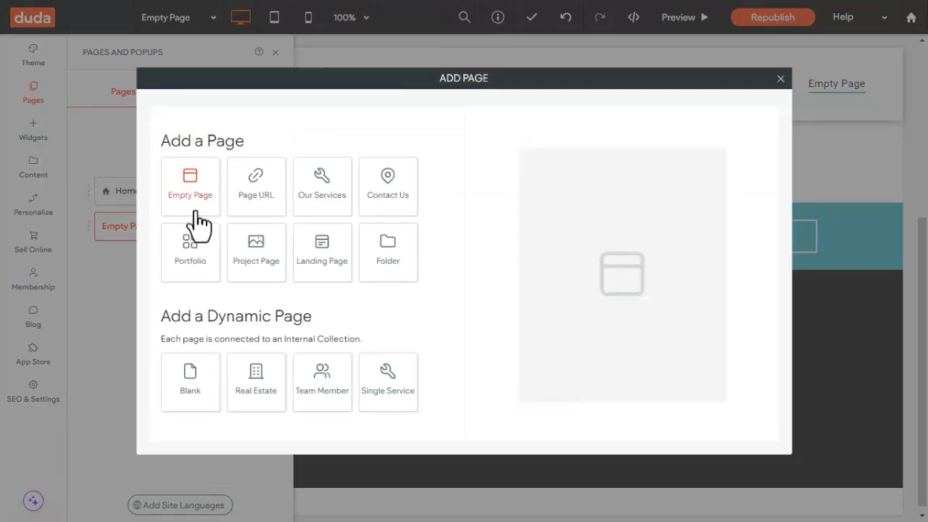
left_click(197, 214)
type("Results")
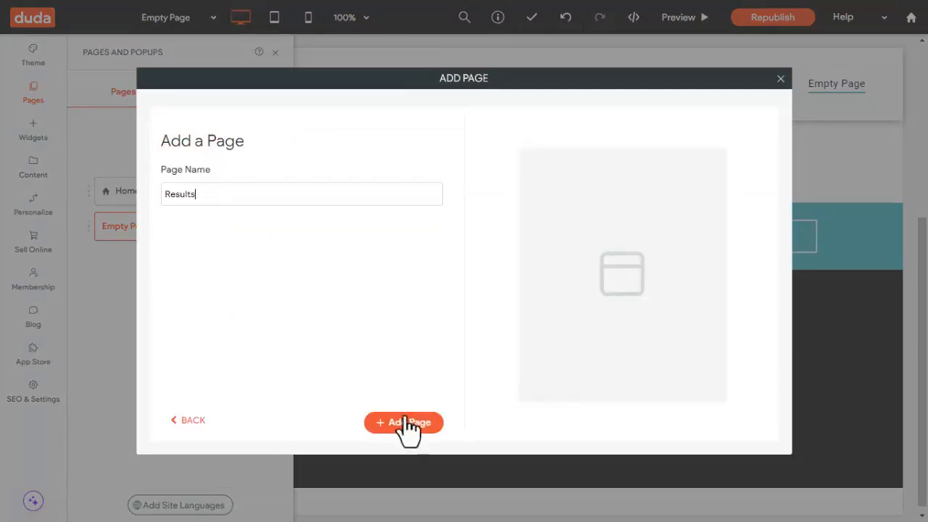
left_click(405, 422)
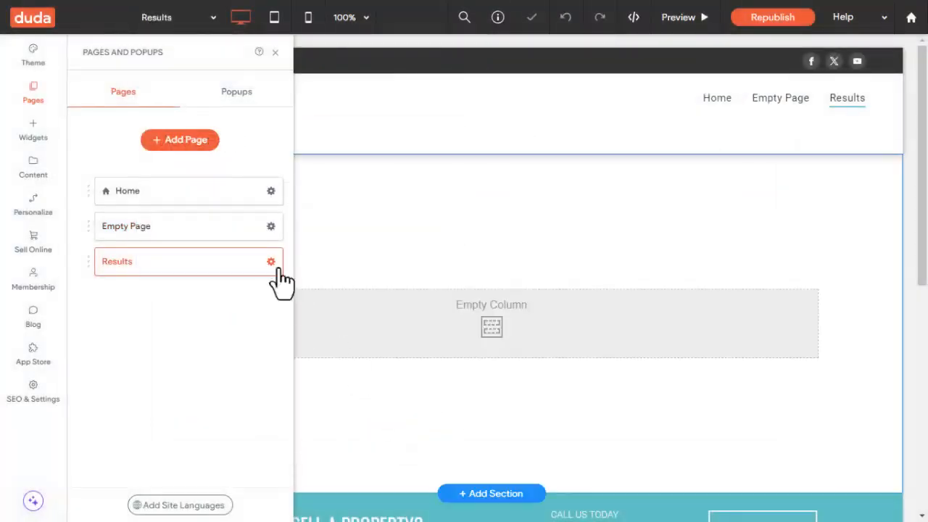
- Hide the Results page from navigation on all devices and set its page URL to listing-results
left_click(270, 262)
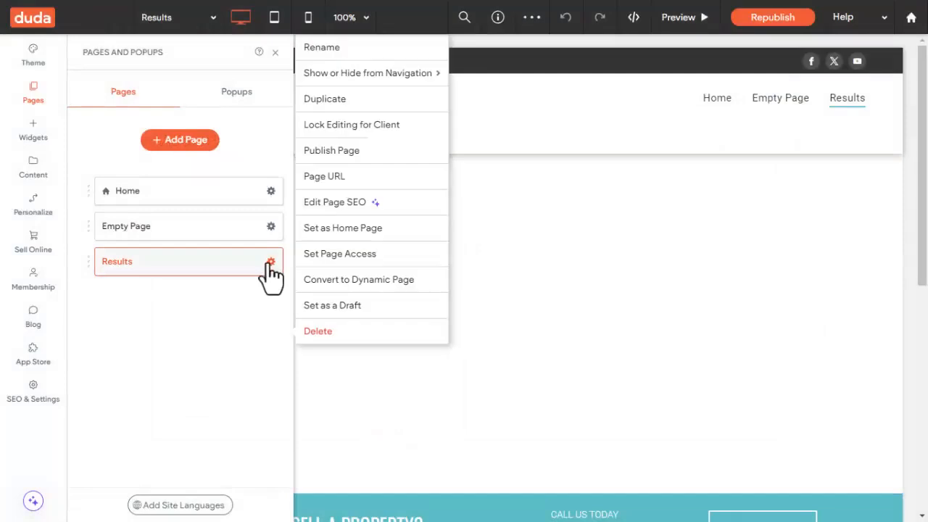
mouse_move(392, 73)
left_click(517, 77)
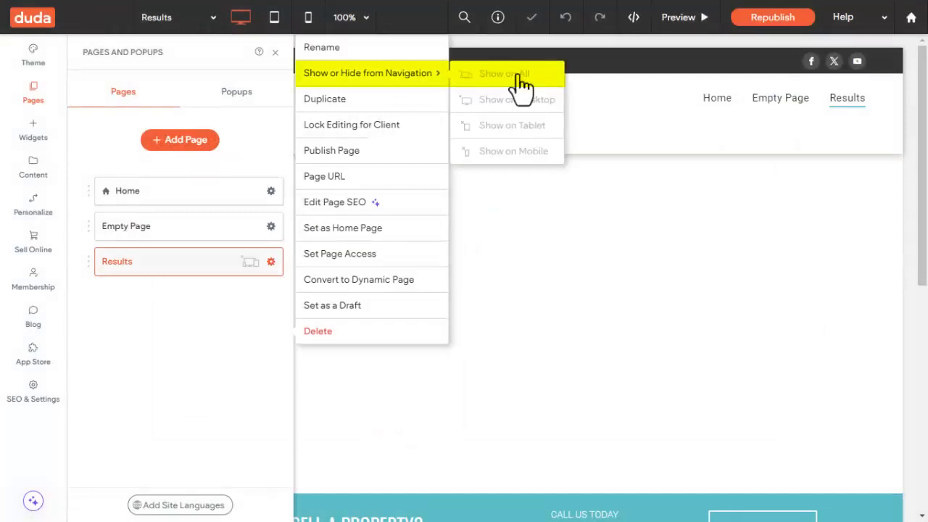
left_click(362, 178)
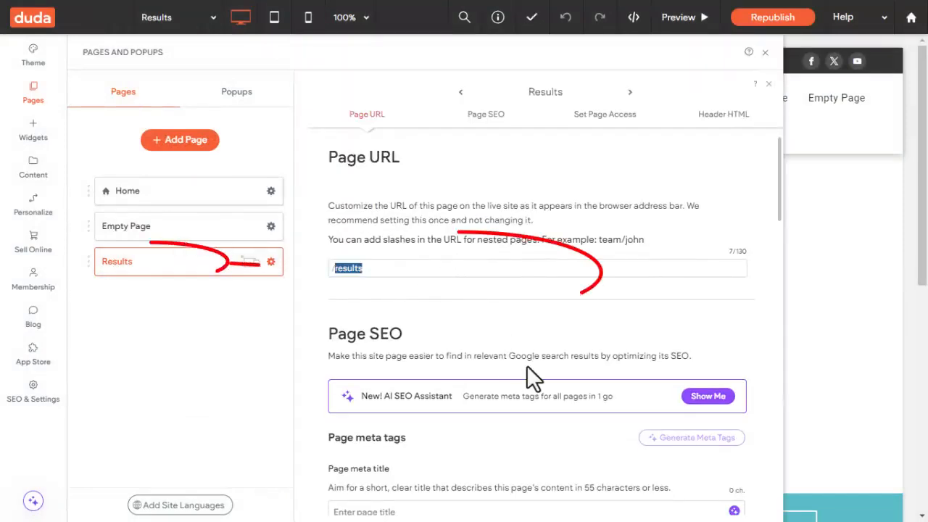
type("listing-")
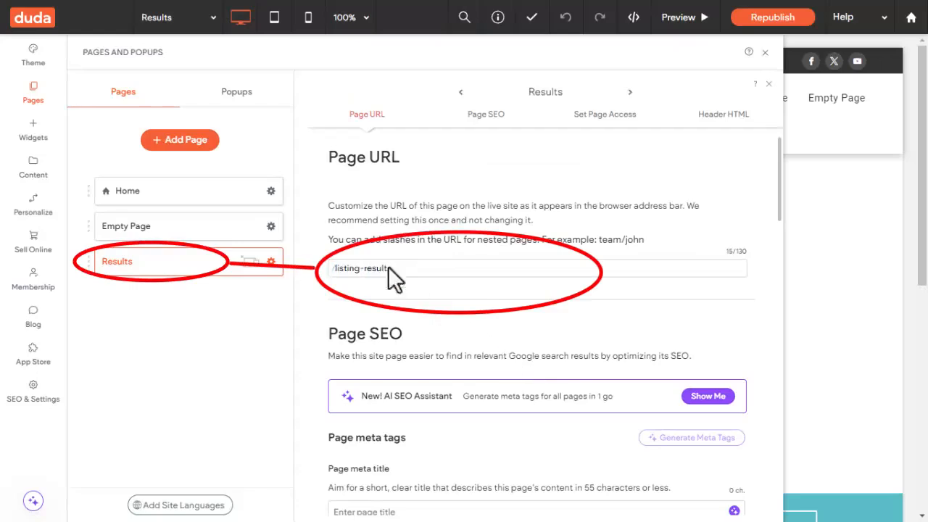
- Add an empty page named Details to the site
left_click(193, 142)
left_click(193, 187)
type("Details")
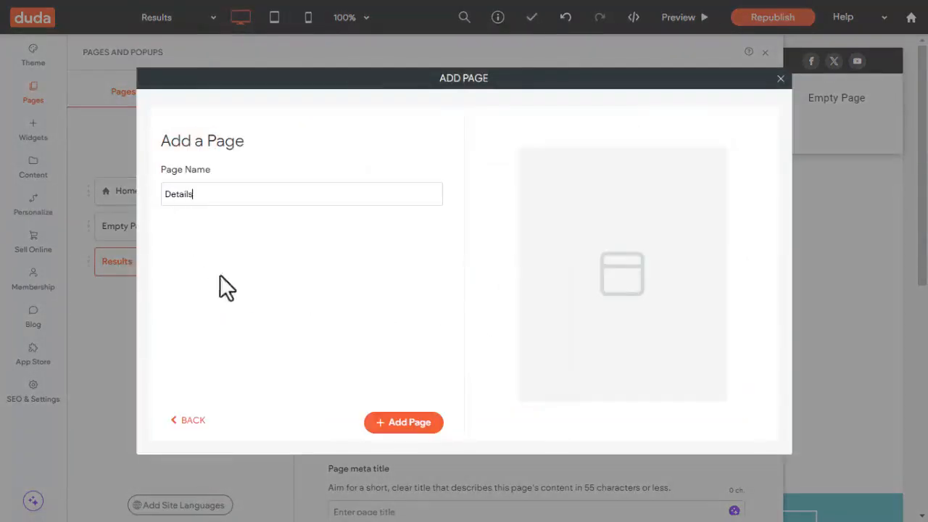
left_click(405, 424)
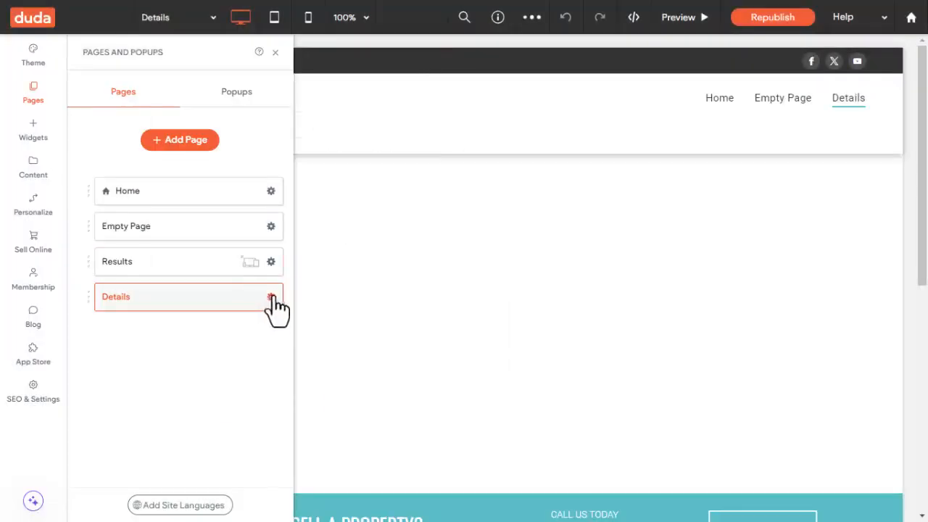
- Hide the Details page from navigation on all devices and set its page URL to listing-details
left_click(271, 297)
mouse_move(369, 72)
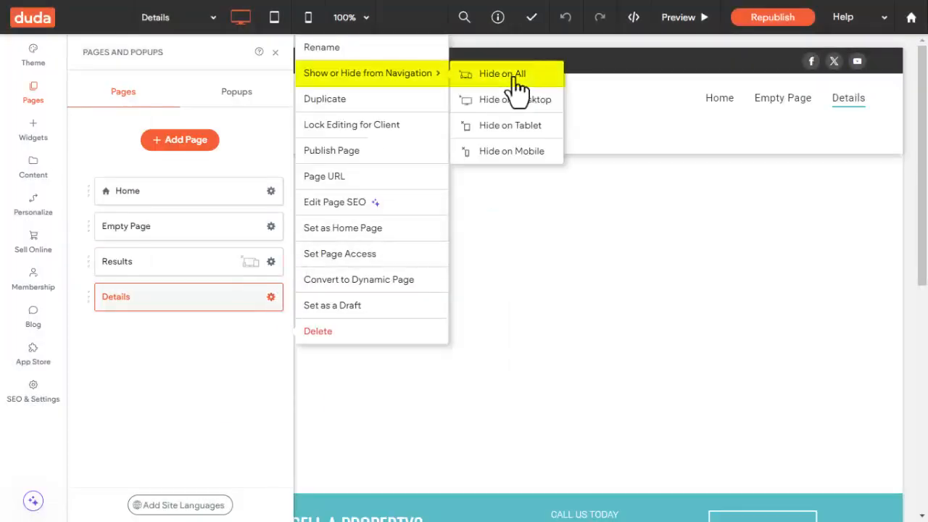
left_click(515, 80)
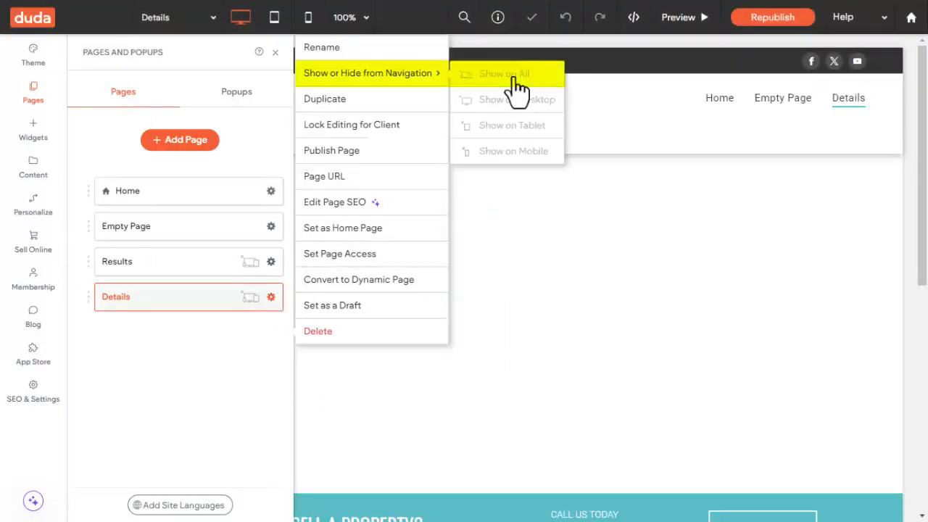
left_click(362, 177)
type("listing-results")
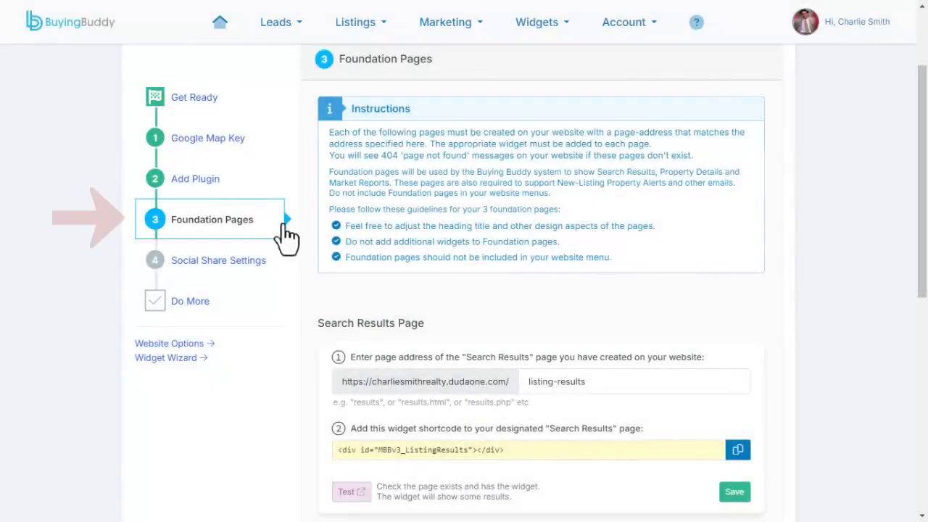
- Copy the Search Results Page widget shortcode from the Foundation Pages stage in Buying Buddy
scroll(925, 287, "down", 1)
scroll(921, 286, "down", 3)
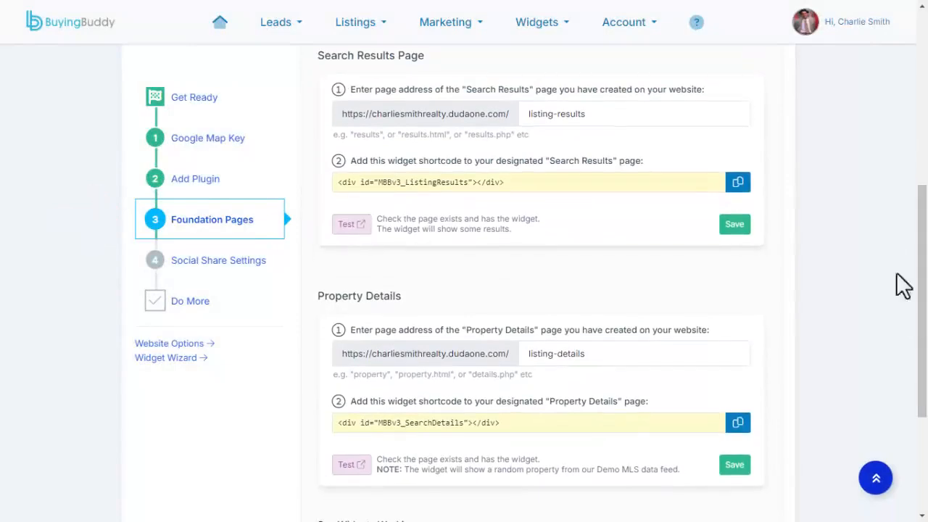
left_click(739, 185)
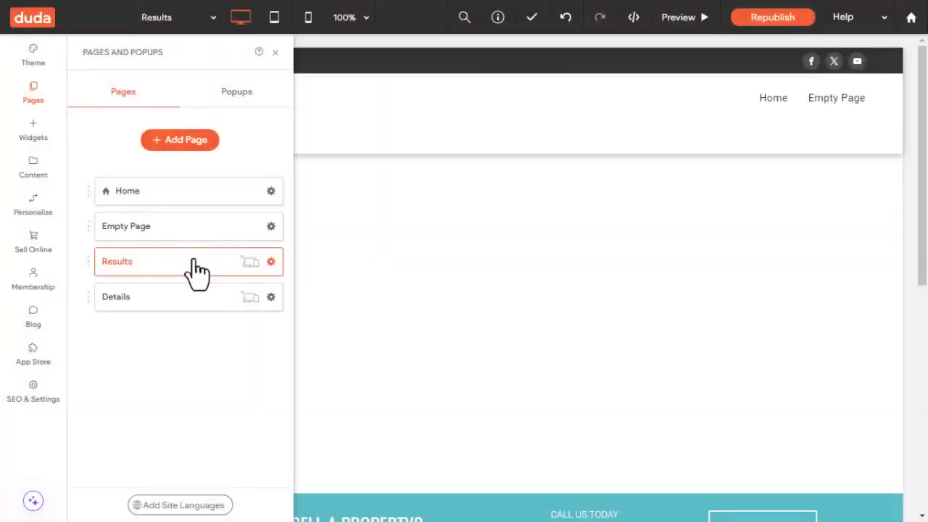
- On Duda's Results page, make the empty row full bleed and add an HTML widget containing <div id="MBBv3_ListingResults"></div>
left_click(194, 267)
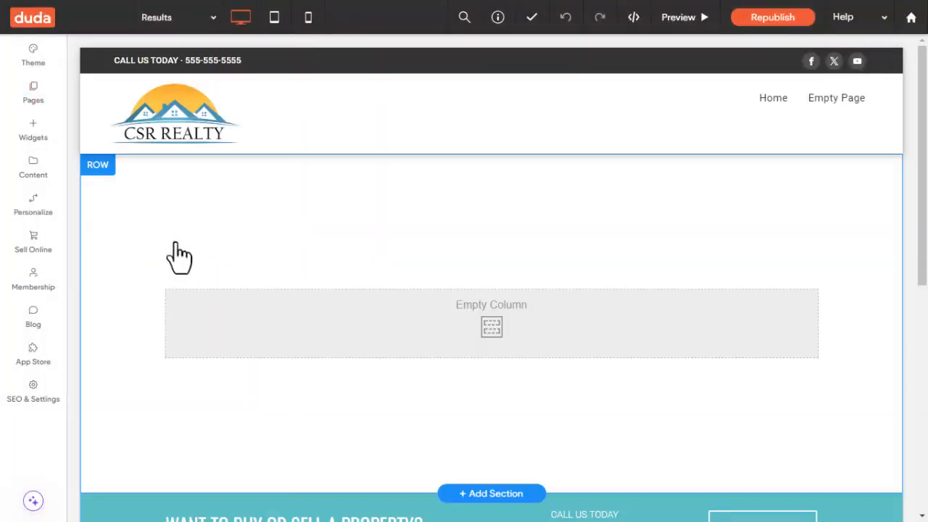
left_click(154, 207)
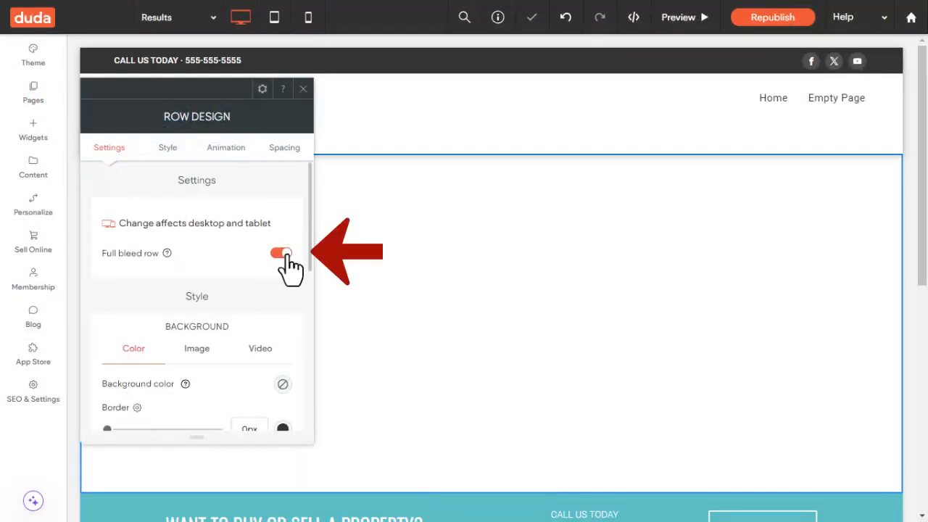
left_click(36, 137)
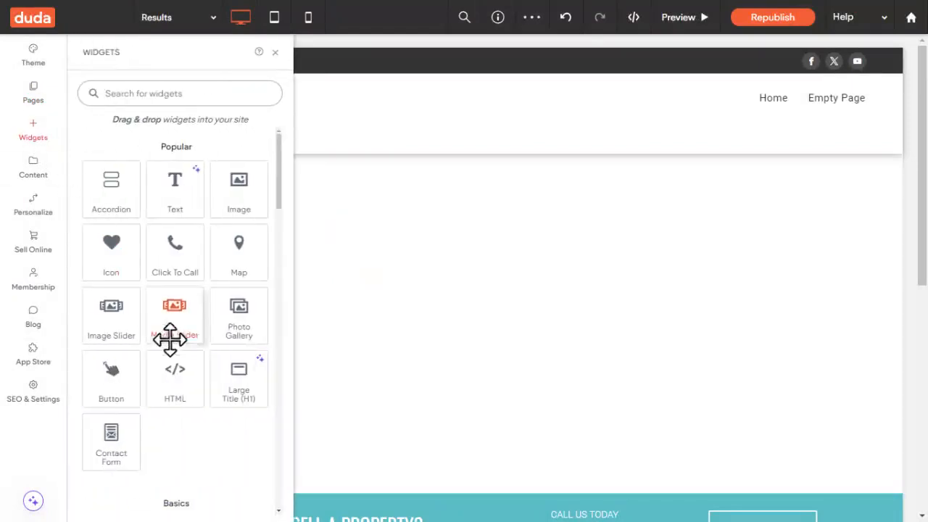
mouse_move(173, 371)
left_mouse_down()
mouse_move(375, 341)
mouse_move(533, 334)
left_mouse_up()
left_click(205, 315)
key("ctrl+a")
key("ctrl+v")
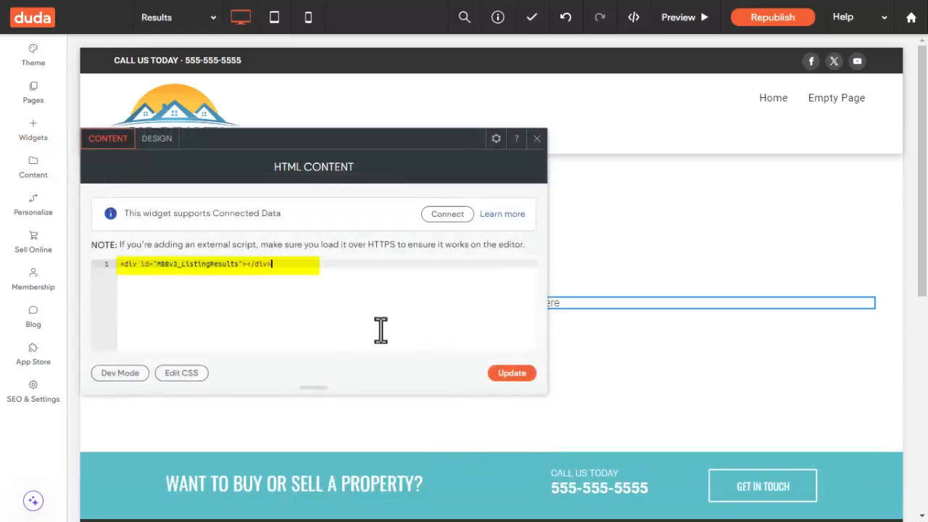
left_click(511, 374)
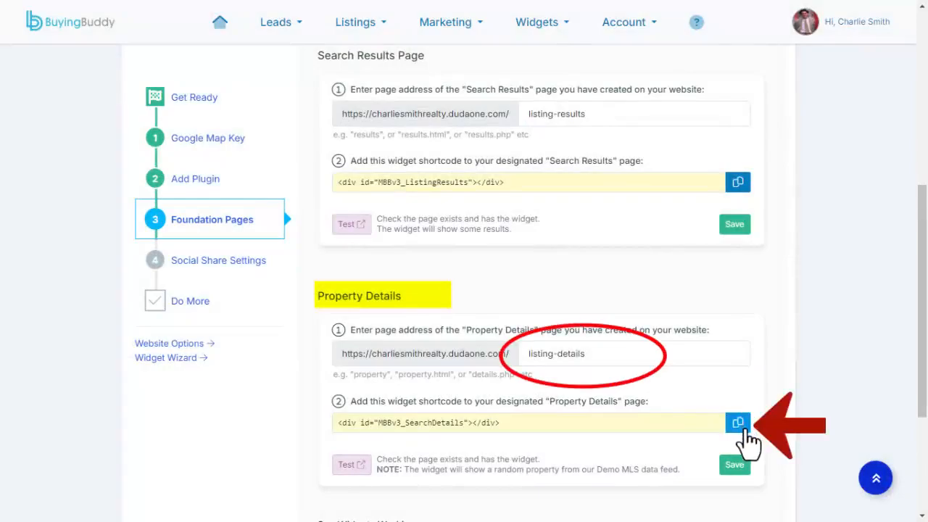
- Copy the Property Details widget shortcode and add an HTML widget containing <div id="MBBv3_SearchDetails"></div> to the row on Duda's Details page
left_click(738, 424)
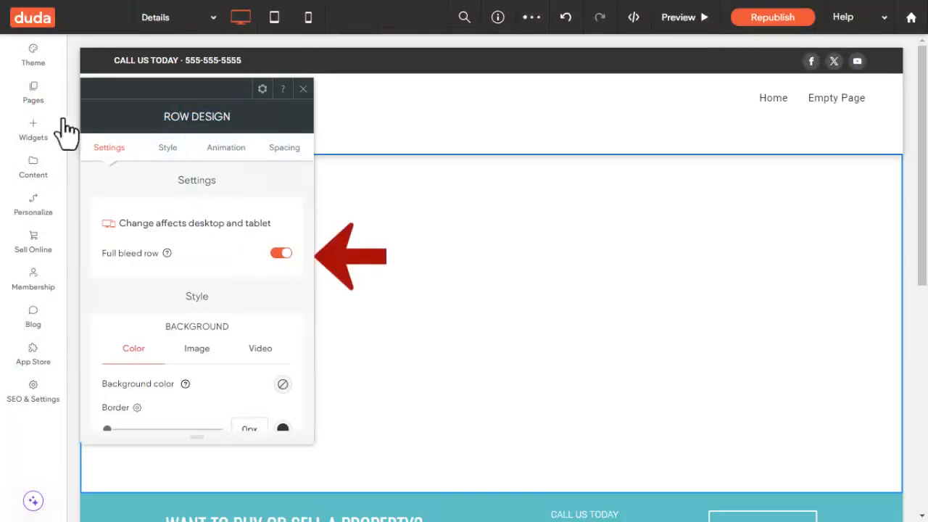
left_click(33, 134)
left_click_drag(160, 370, 457, 332)
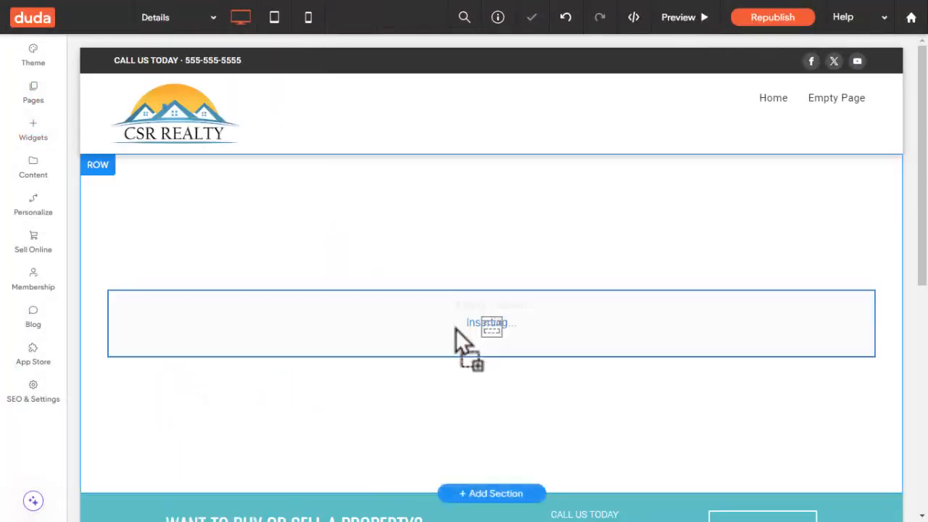
key("ctrl+v")
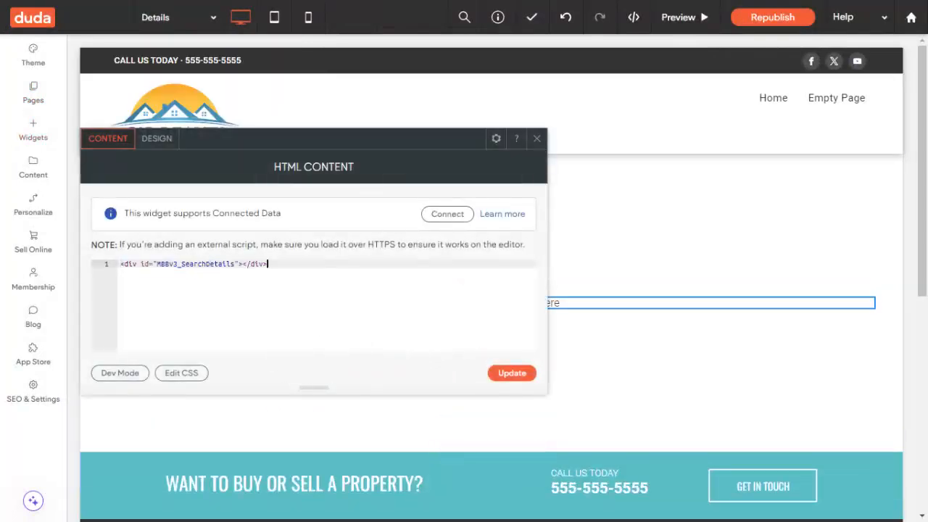
left_click(513, 374)
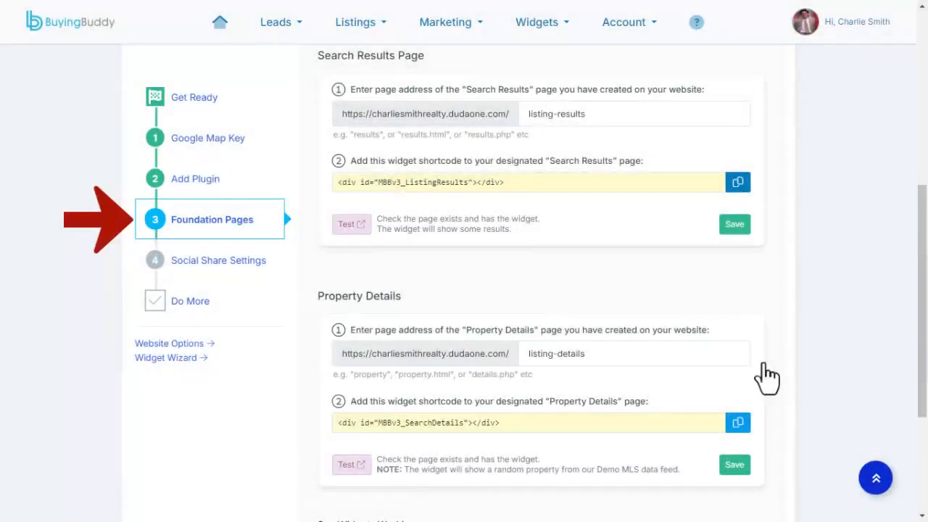
- On Duda's Home page, add an HTML widget containing <div id="MBBv3_SearchForm"></div> beneath the "Search for Homes" heading
scroll(767, 377, "down", 3)
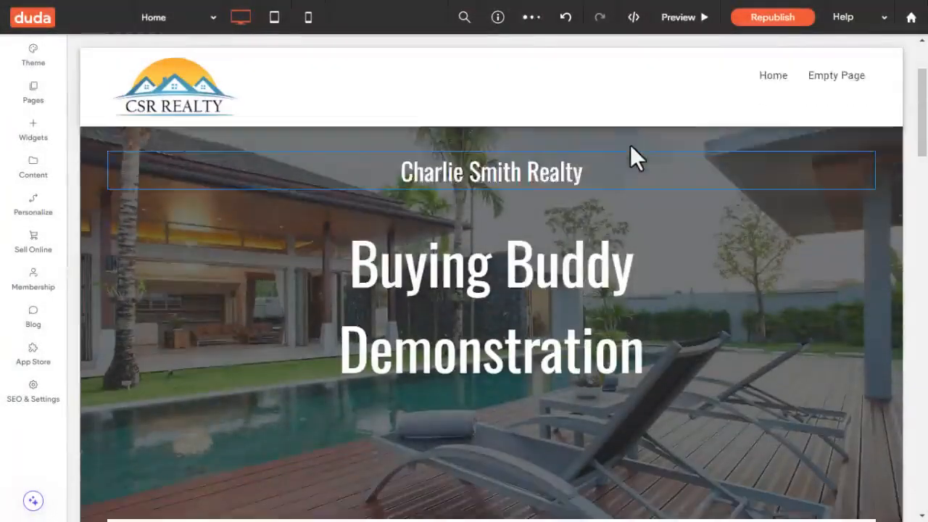
scroll(624, 174, "down", 5)
left_click(34, 132)
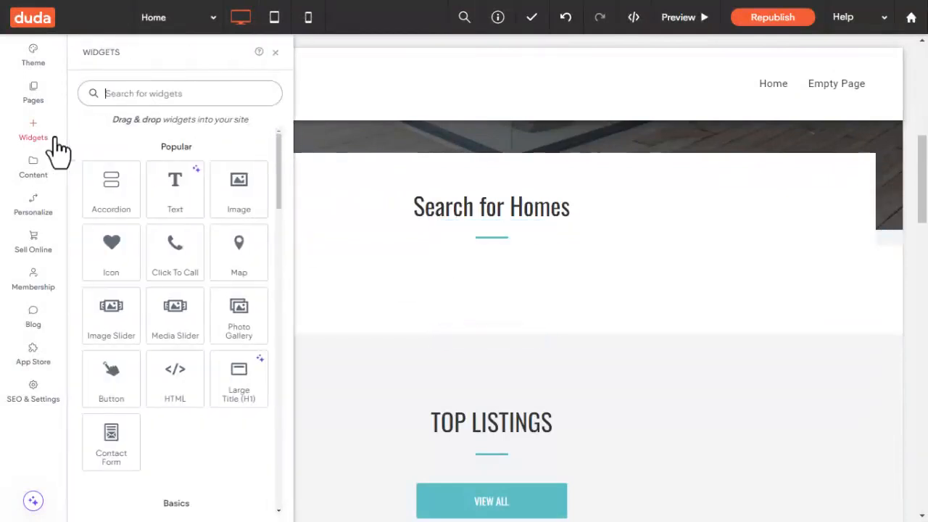
left_click_drag(166, 372, 481, 283)
key("ctrl+v")
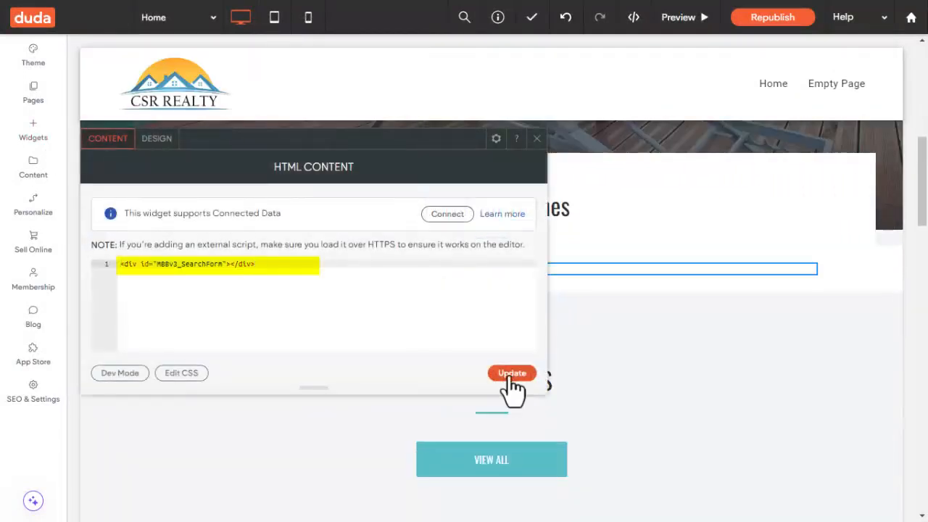
left_click(511, 374)
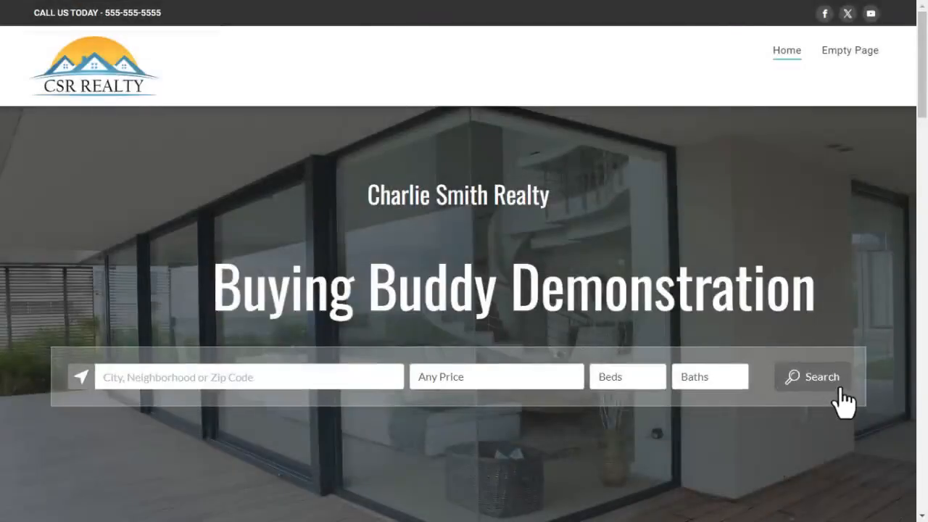
- On the published site, run an unfiltered home search, open the second listing, follow its link to the Details page and review the property information
left_click(842, 390)
scroll(839, 369, "down", 4)
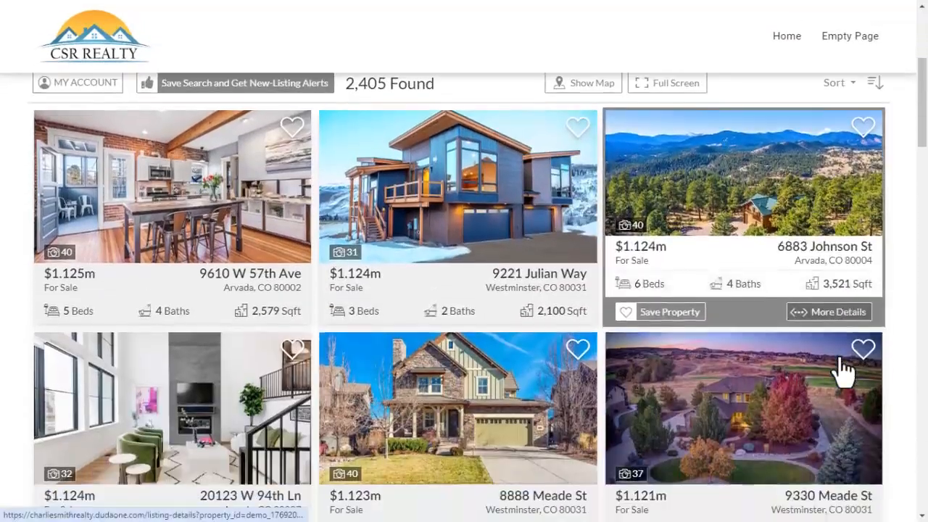
left_click(466, 214)
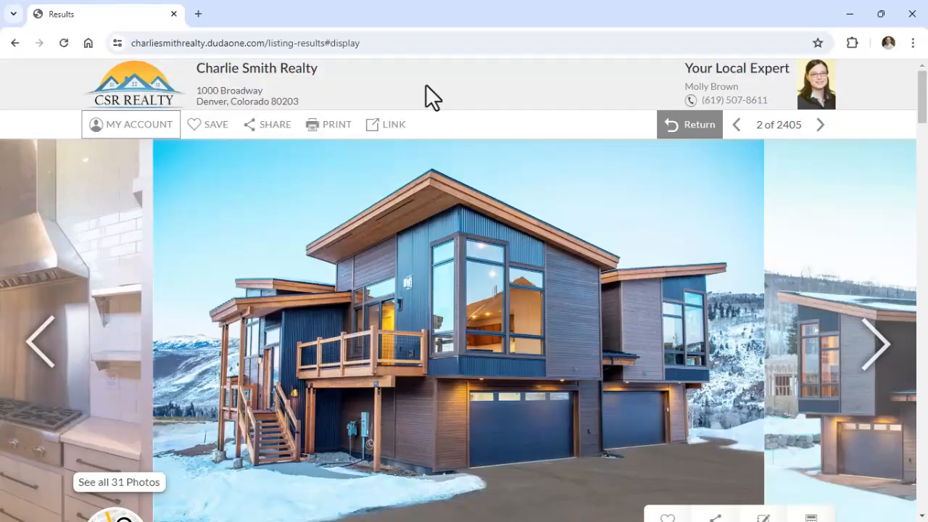
left_click(392, 126)
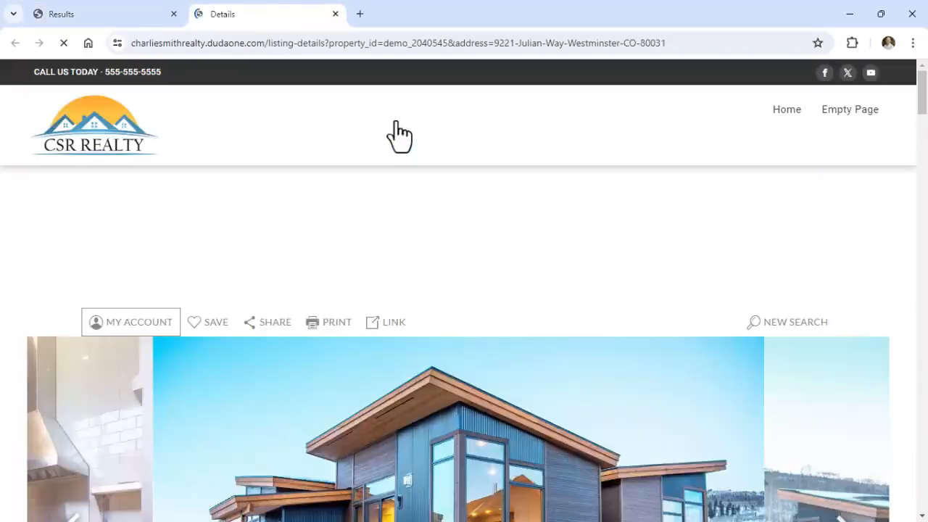
scroll(397, 121, "down", 5)
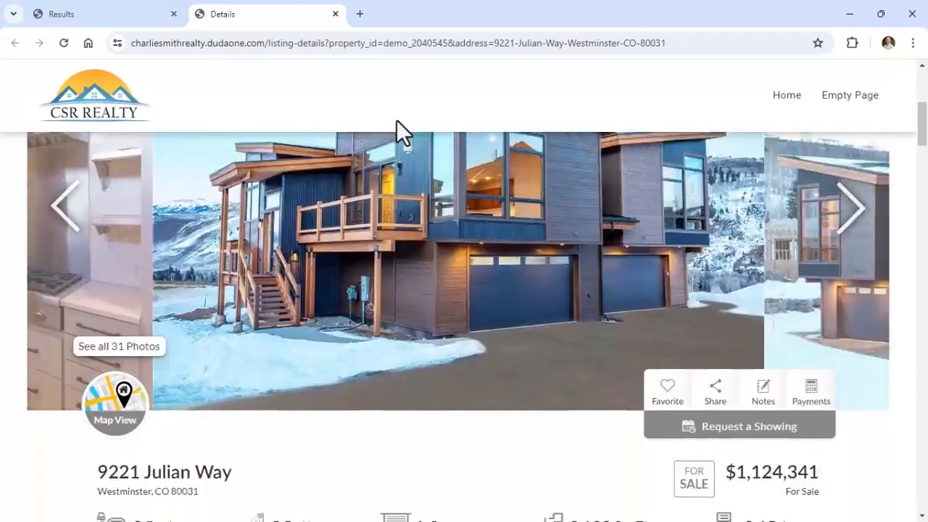
scroll(397, 120, "down", 10)
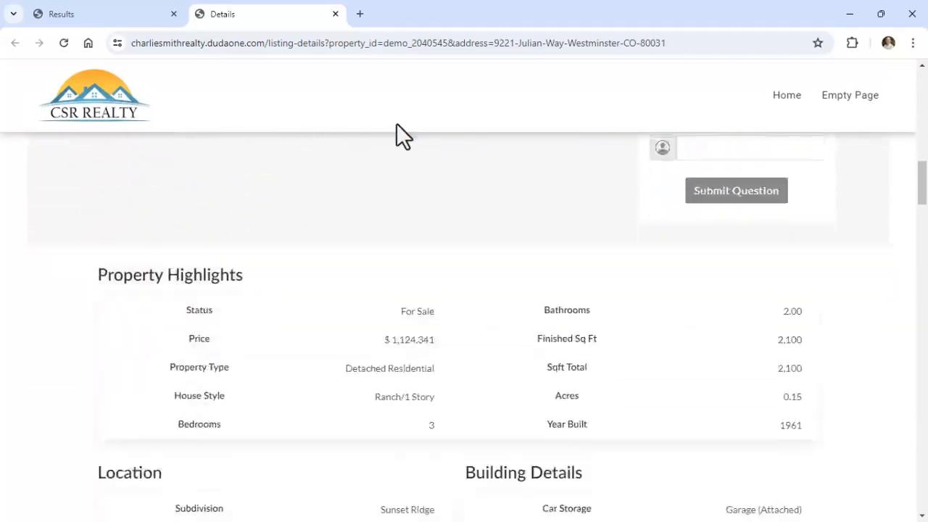
scroll(403, 136, "down", 1)
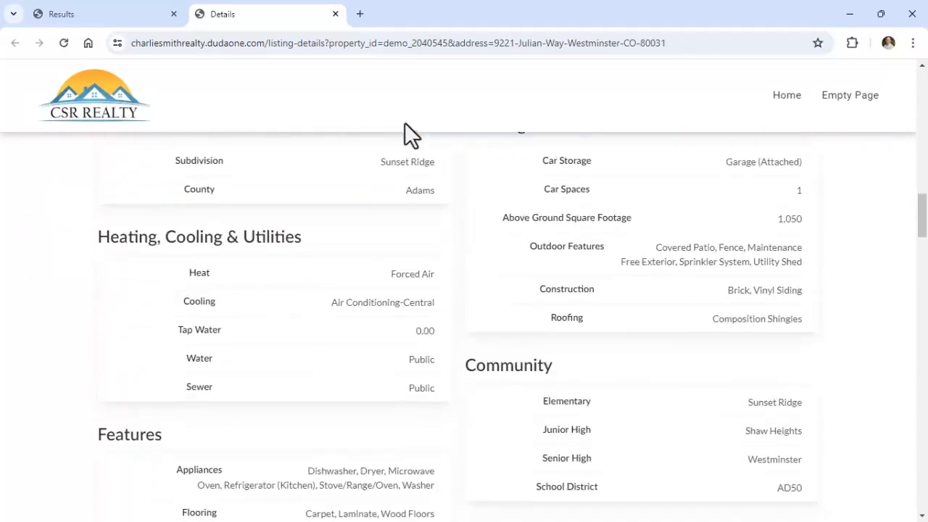
- Run a new unfiltered search from the site's home page and show the results on a map
left_click(783, 97)
left_click(814, 436)
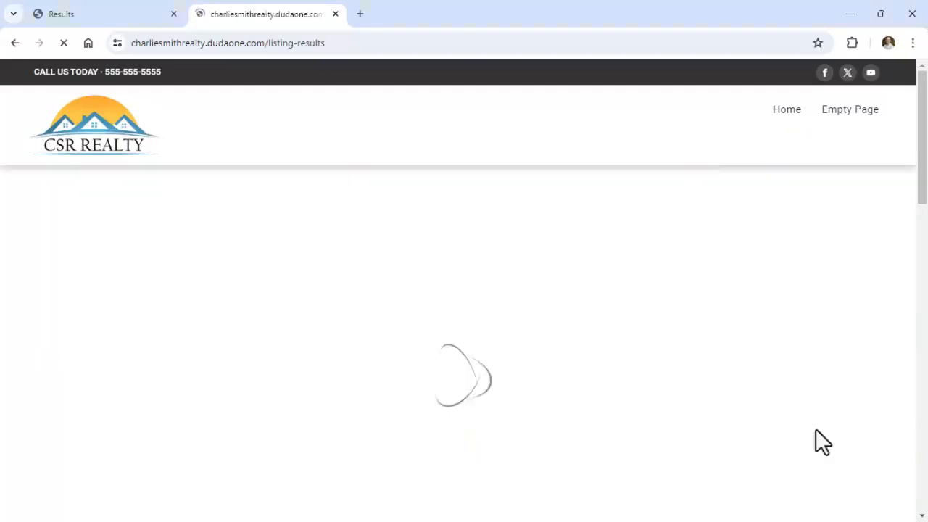
scroll(916, 172, "down", 2)
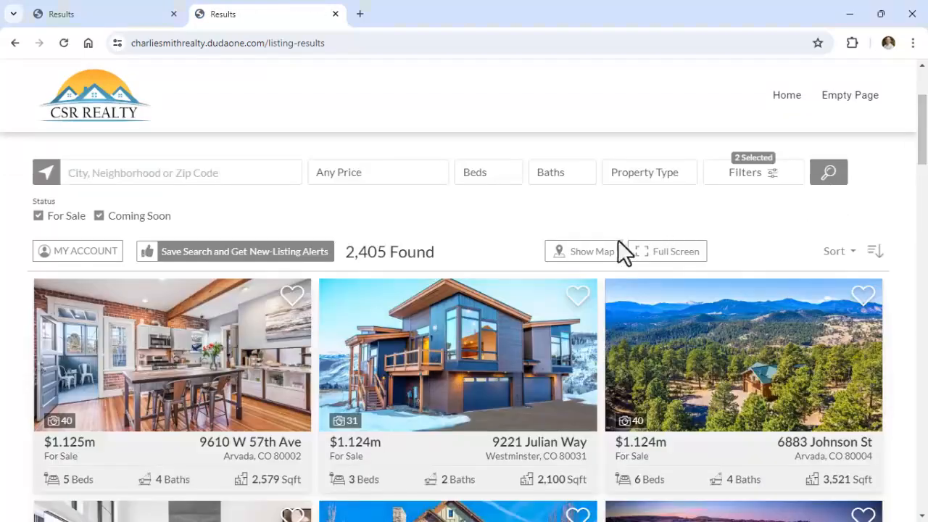
left_click(595, 254)
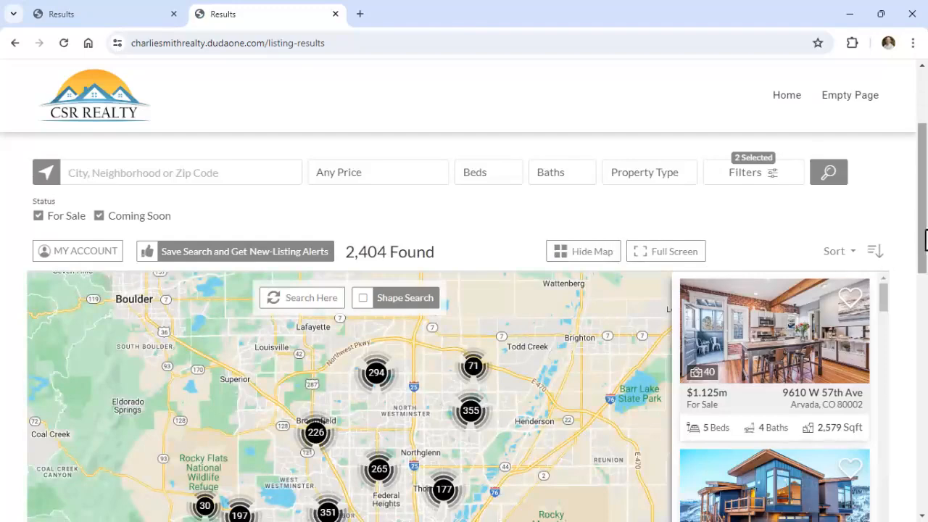
left_click_drag(921, 234, 921, 268)
mouse_move(783, 238)
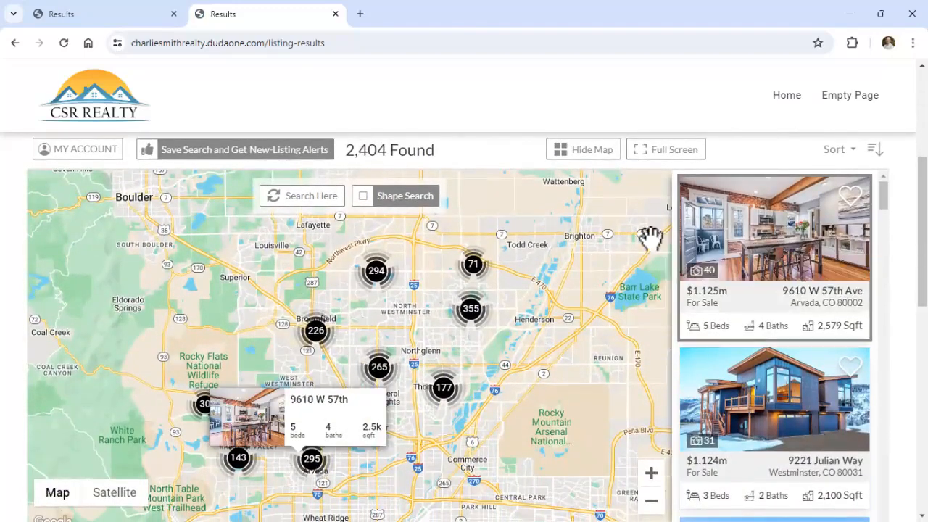
- Drill into the map cluster near Todd Creek until individual price markers appear, and preview one of the listings
left_click(473, 266)
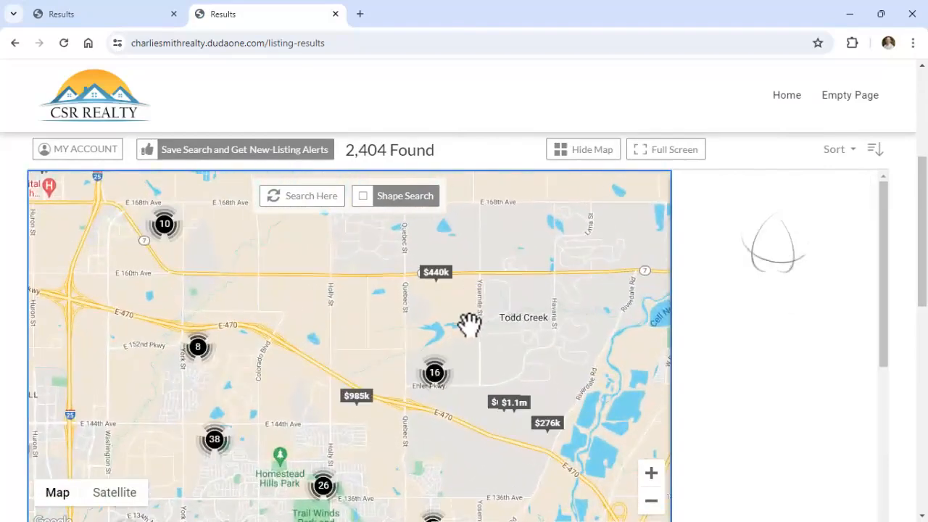
scroll(439, 372, "up", 3)
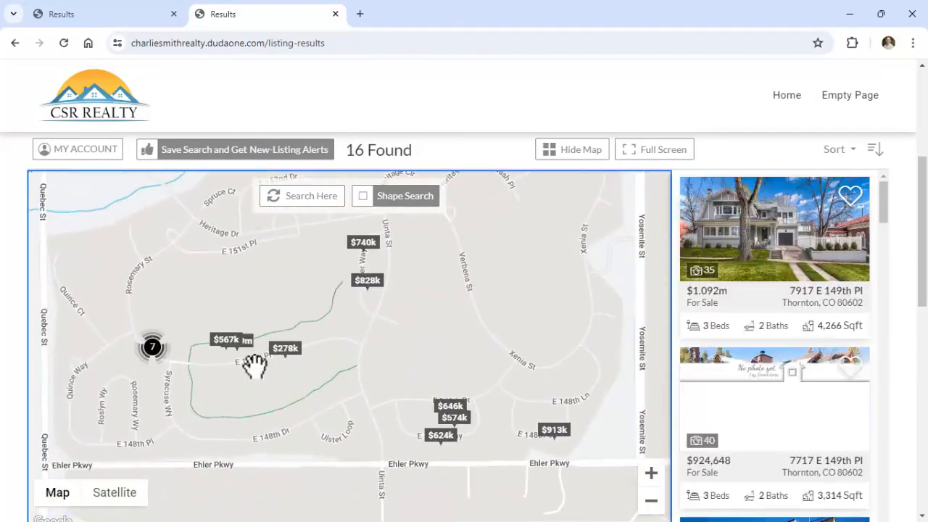
mouse_move(286, 357)
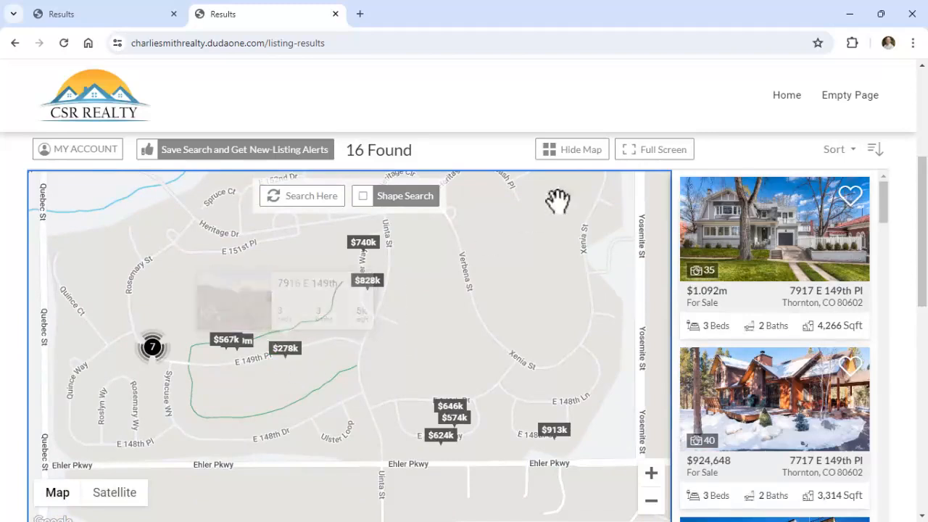
- Show the search results in full screen and filter them by a minimum price of $200K
left_click(663, 153)
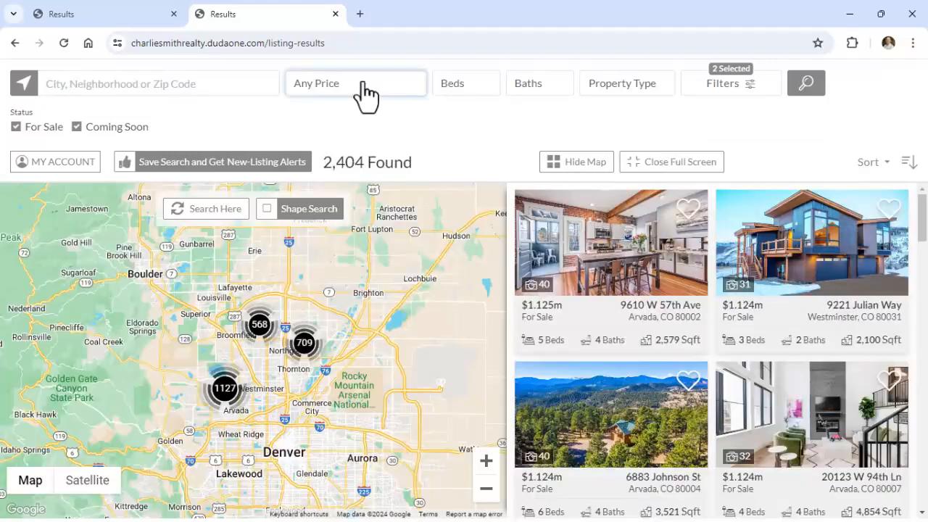
left_click(361, 92)
left_click(316, 162)
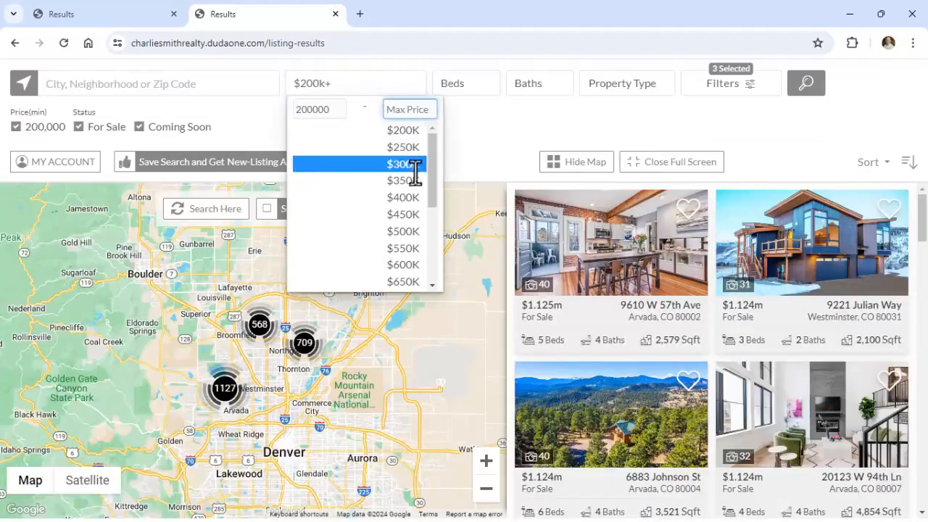
left_click(309, 264)
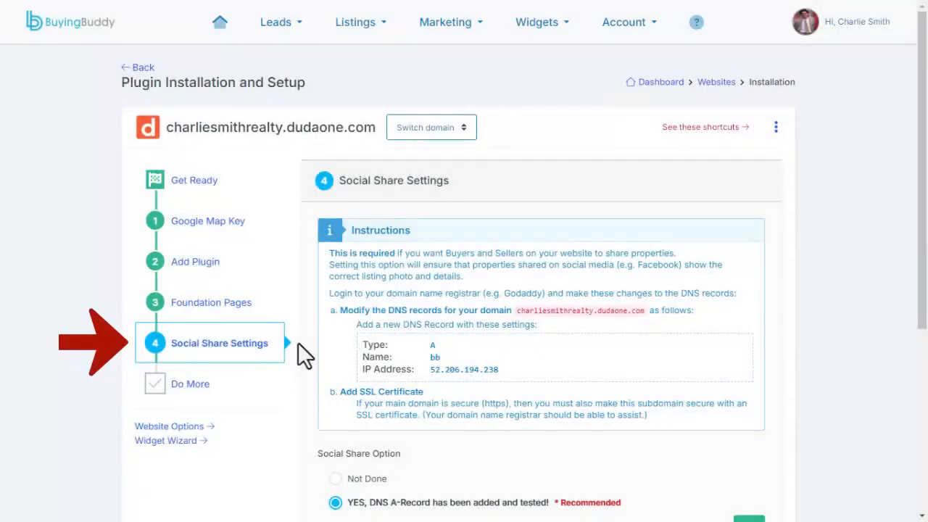
- Open the Grab and Go Widgets from Buying Buddy's Do More stage and view the grid, list and map property examples
left_click(278, 392)
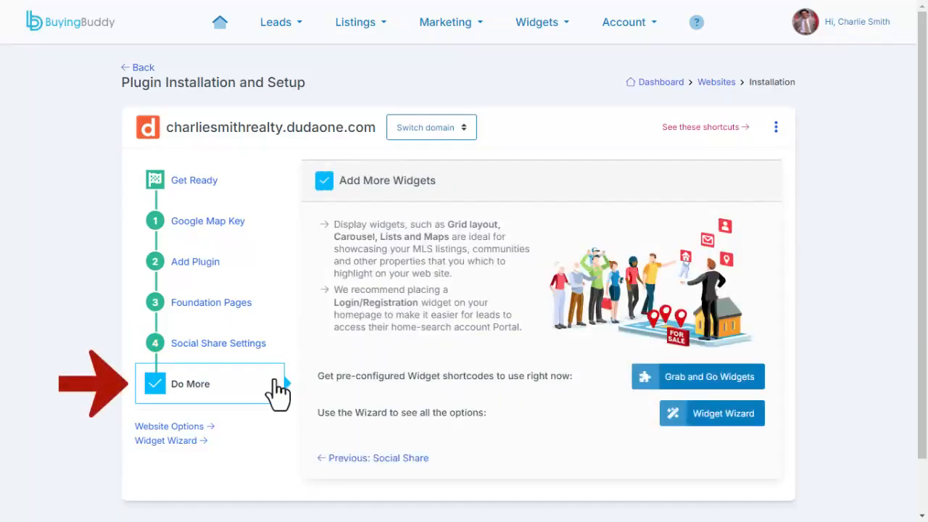
left_click(754, 386)
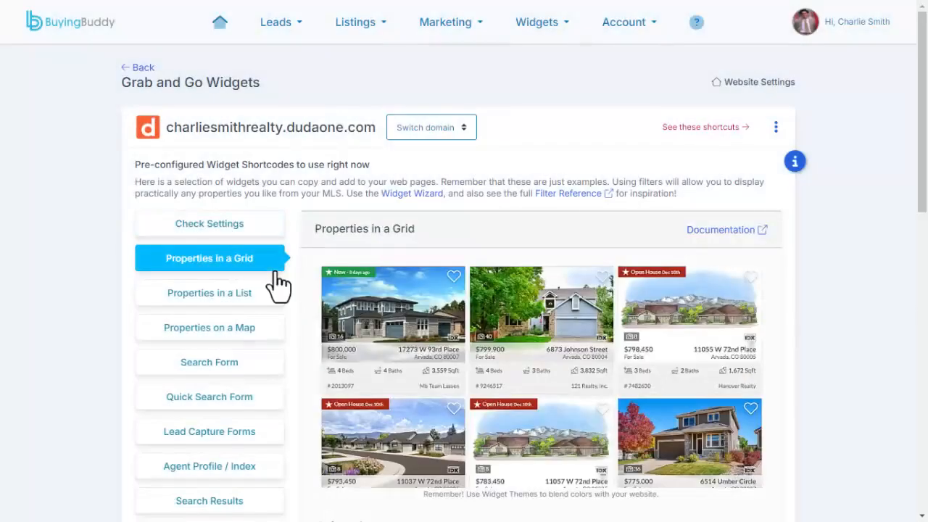
left_click(280, 303)
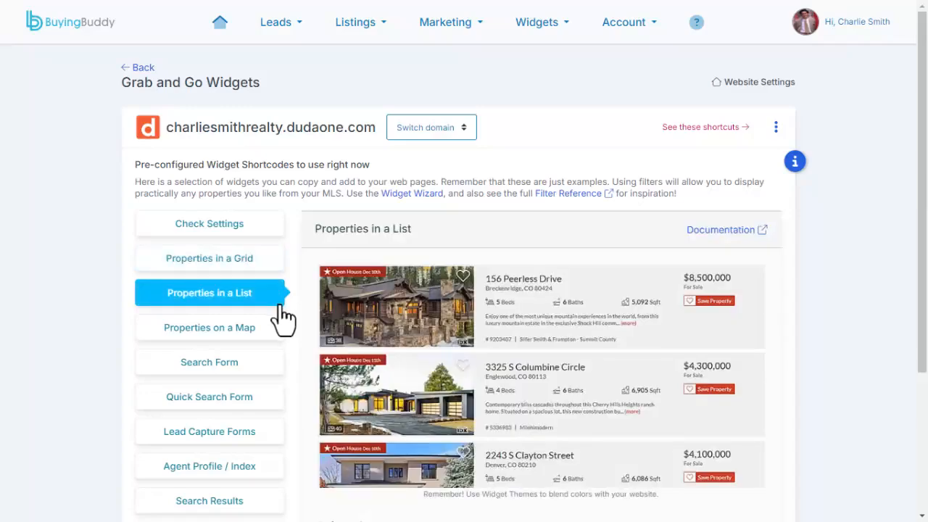
left_click(279, 330)
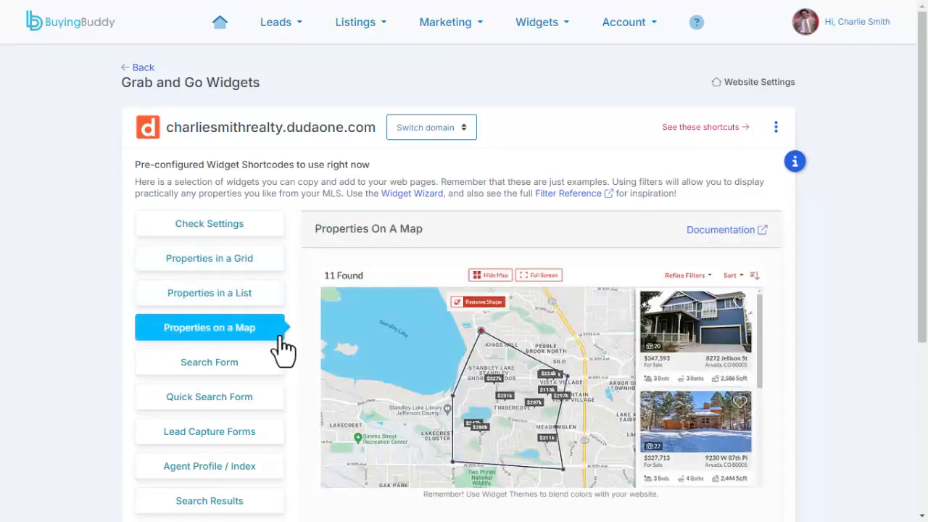
- Open the Widget Theme settings in the Duda site's Website Options and bring up the list of available themes
left_click(534, 38)
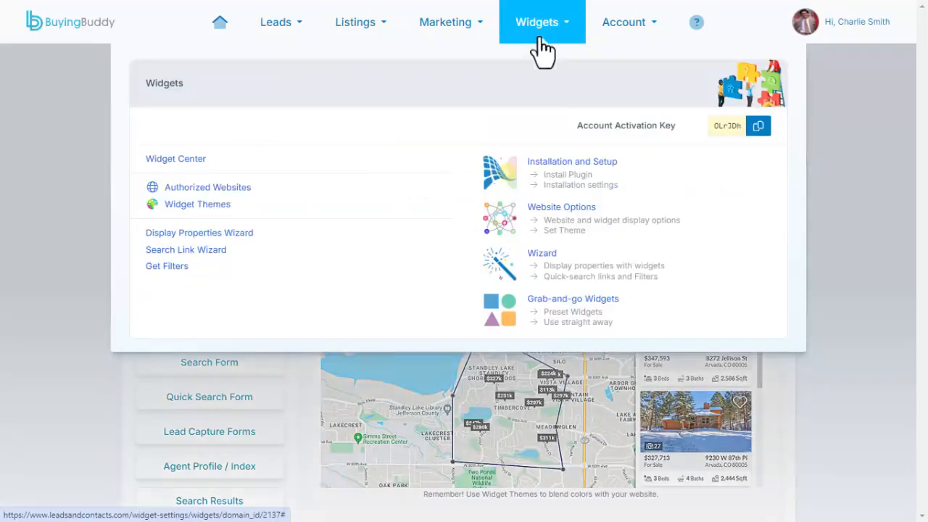
left_click(605, 230)
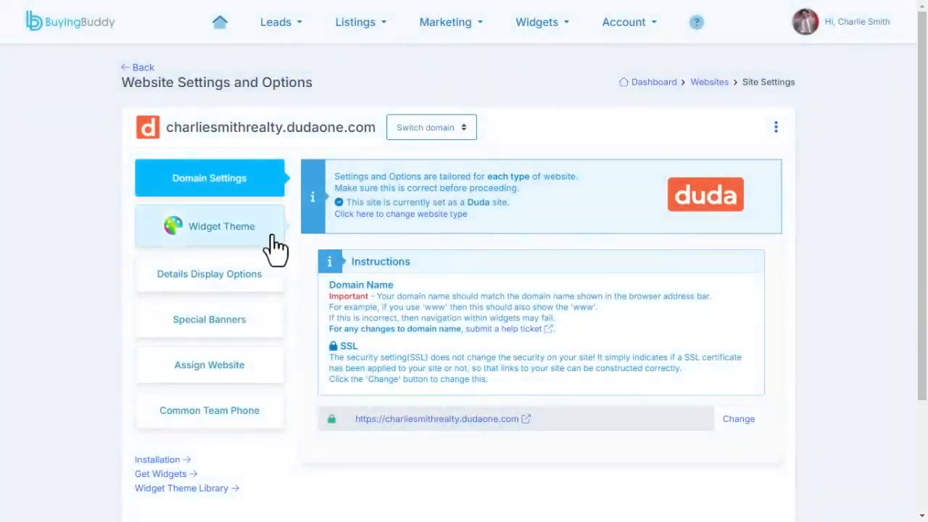
left_click(275, 237)
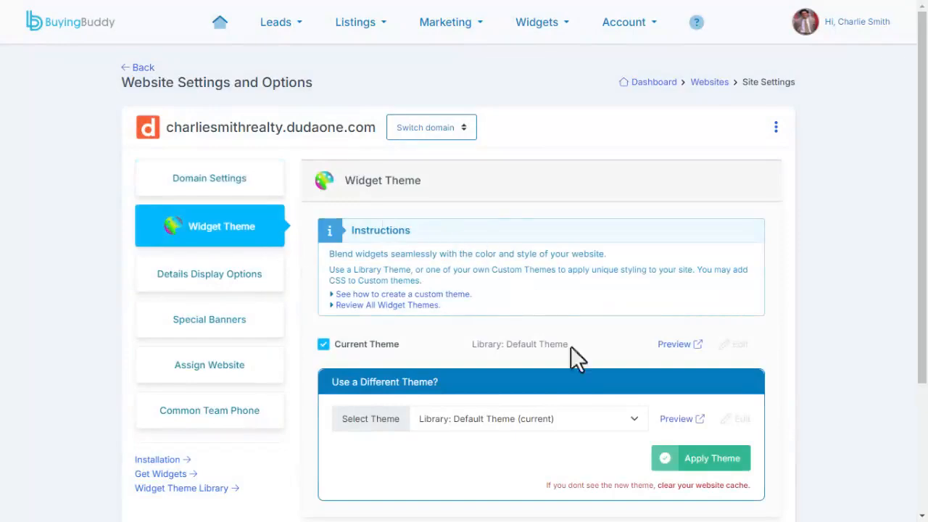
left_click(544, 418)
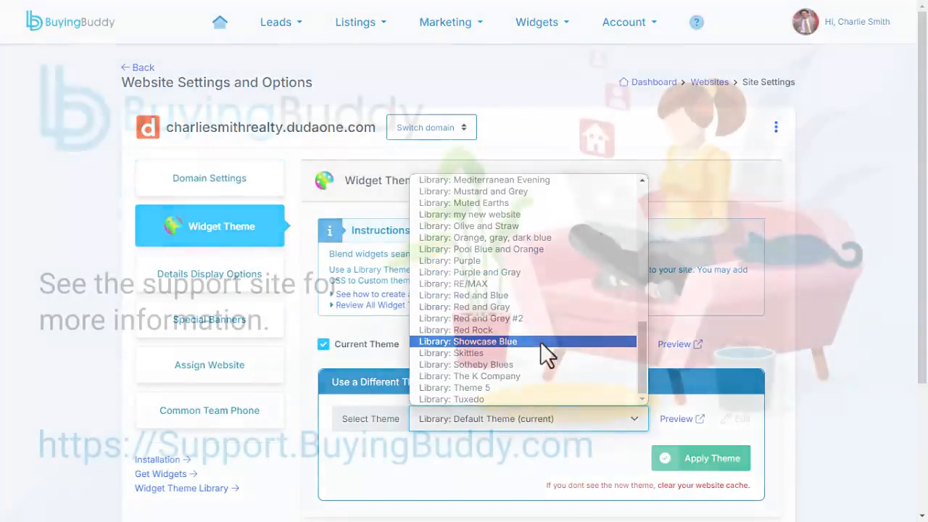